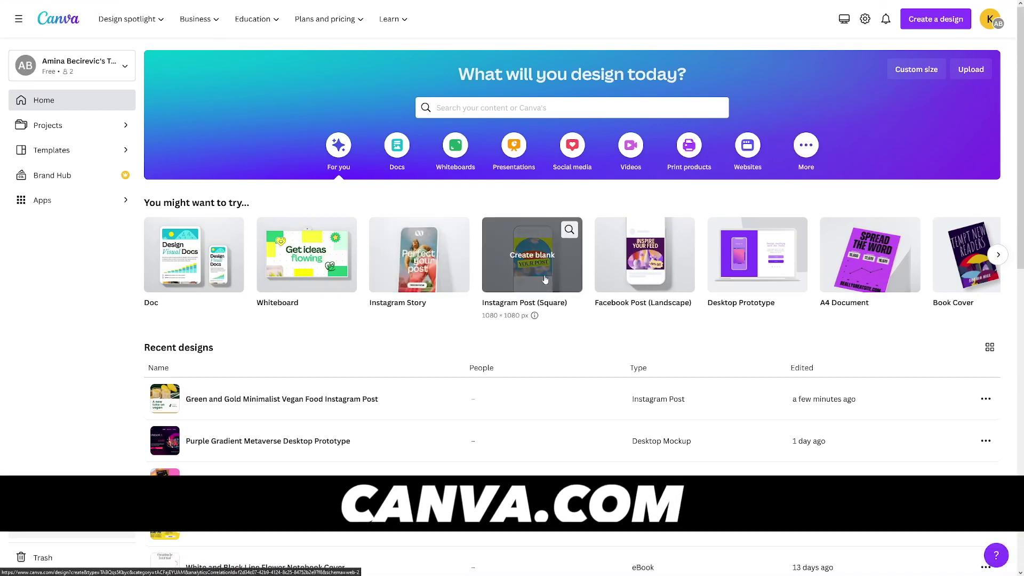
Open the All templates gallery from the home page and browse the Magic Design banner and Popular Topics.
{"action": "scroll", "coordinate": [545, 280], "scroll_direction": "down", "scroll_amount": 3}
{"action": "scroll", "coordinate": [585, 259], "scroll_direction": "up", "scroll_amount": 3}
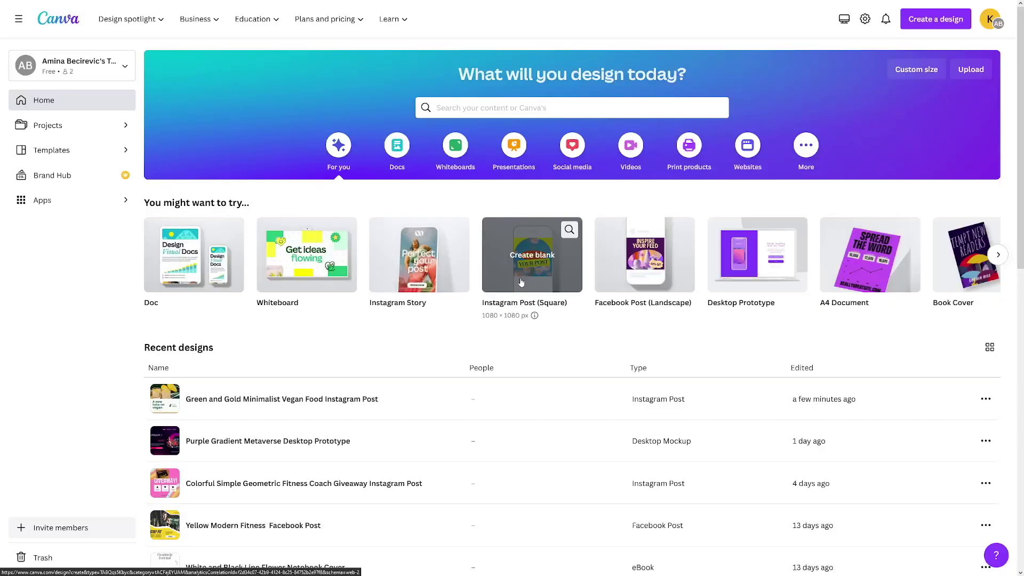
{"action": "scroll", "coordinate": [521, 282], "scroll_direction": "down", "scroll_amount": 3}
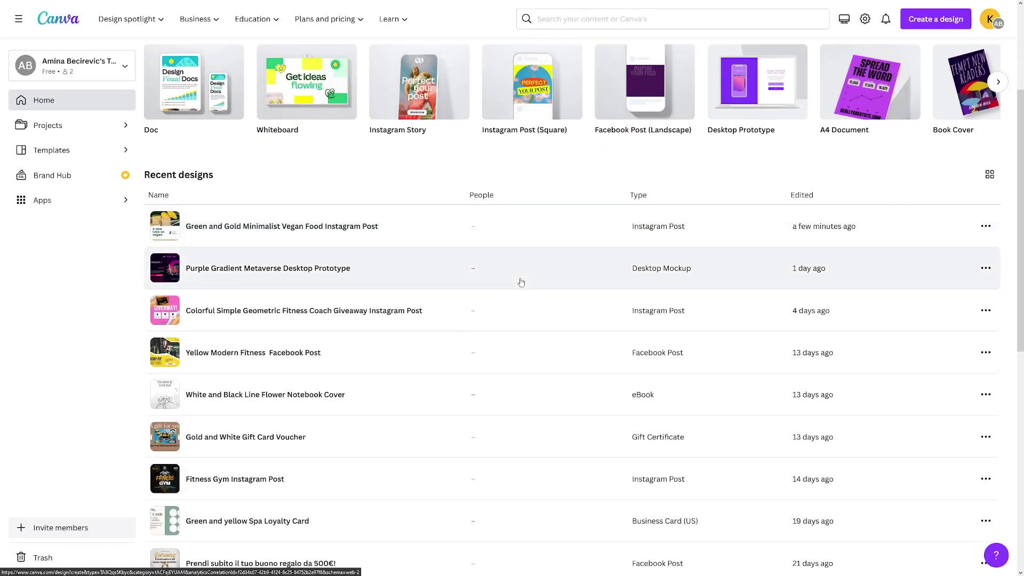
{"action": "scroll", "coordinate": [521, 283], "scroll_direction": "up", "scroll_amount": 3}
{"action": "left_click", "coordinate": [45, 152]}
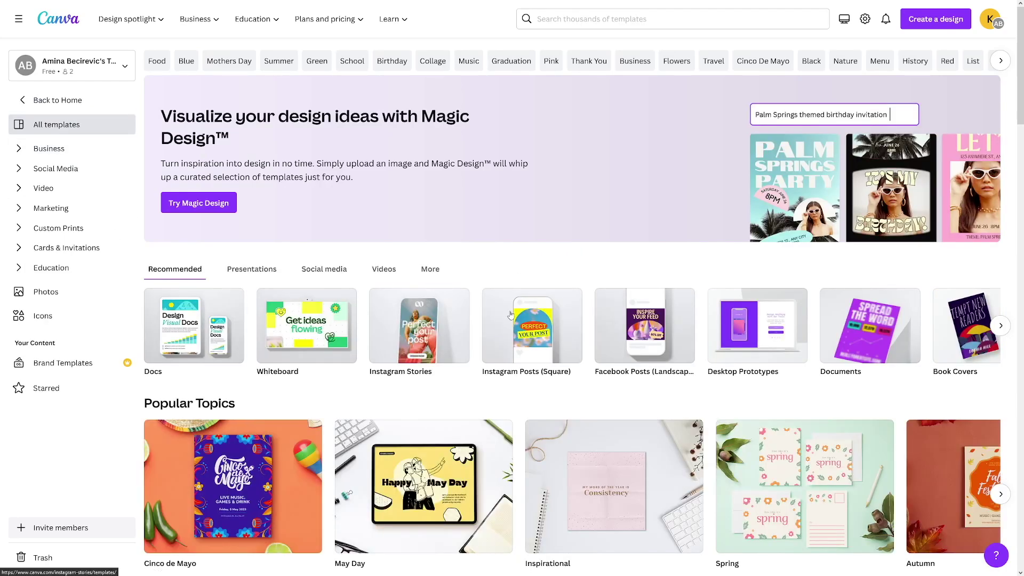
{"action": "scroll", "coordinate": [510, 314], "scroll_direction": "down", "scroll_amount": 6}
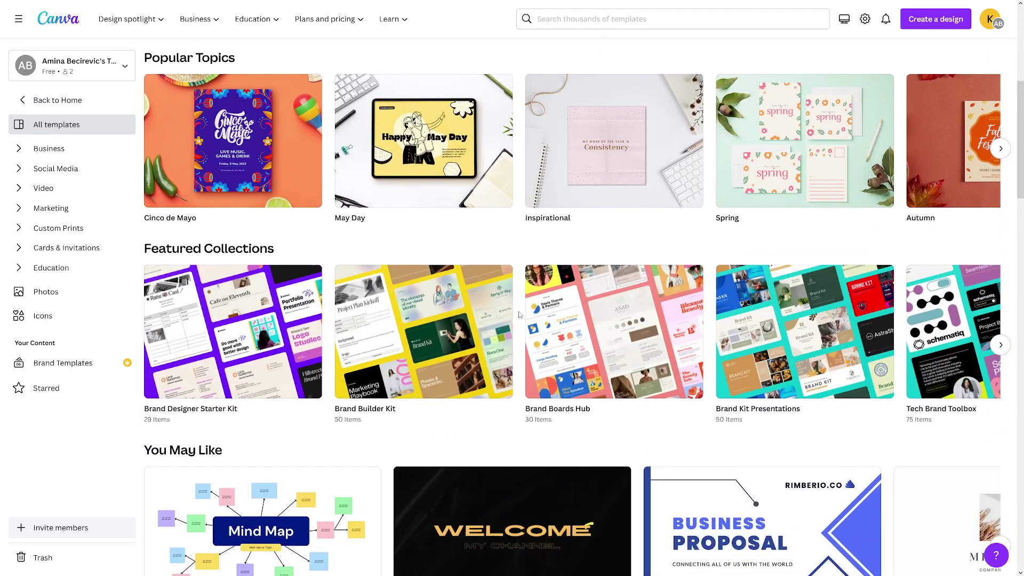
{"action": "scroll", "coordinate": [520, 315], "scroll_direction": "up", "scroll_amount": 6}
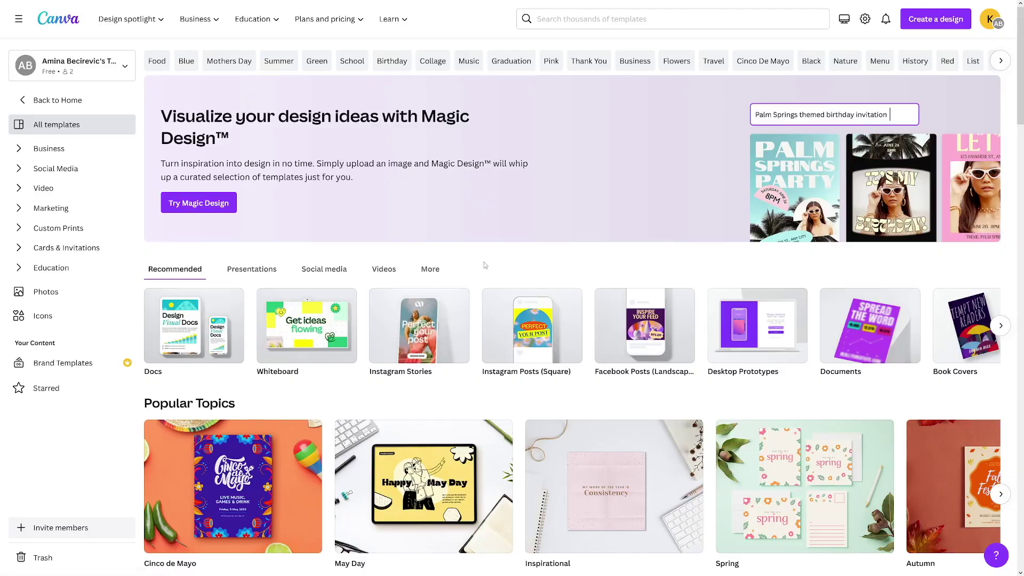
{"action": "scroll", "coordinate": [551, 252], "scroll_direction": "down", "scroll_amount": 3}
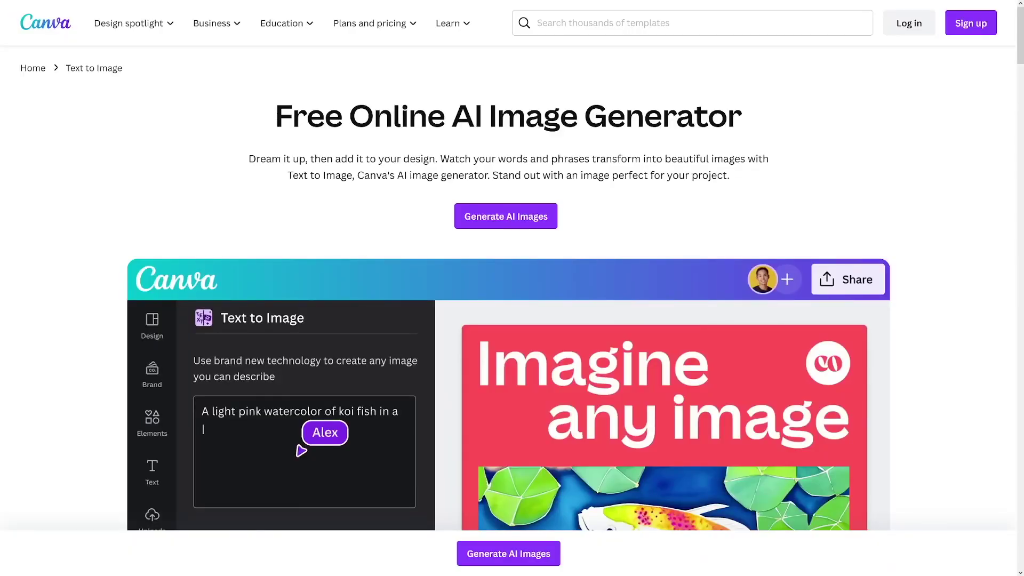
Highlight the AI Image Generator heading and intro paragraph, then scroll to Introducing Text to Image.
{"action": "left_click_drag", "start_coordinate": [276, 116], "coordinate": [751, 147]}
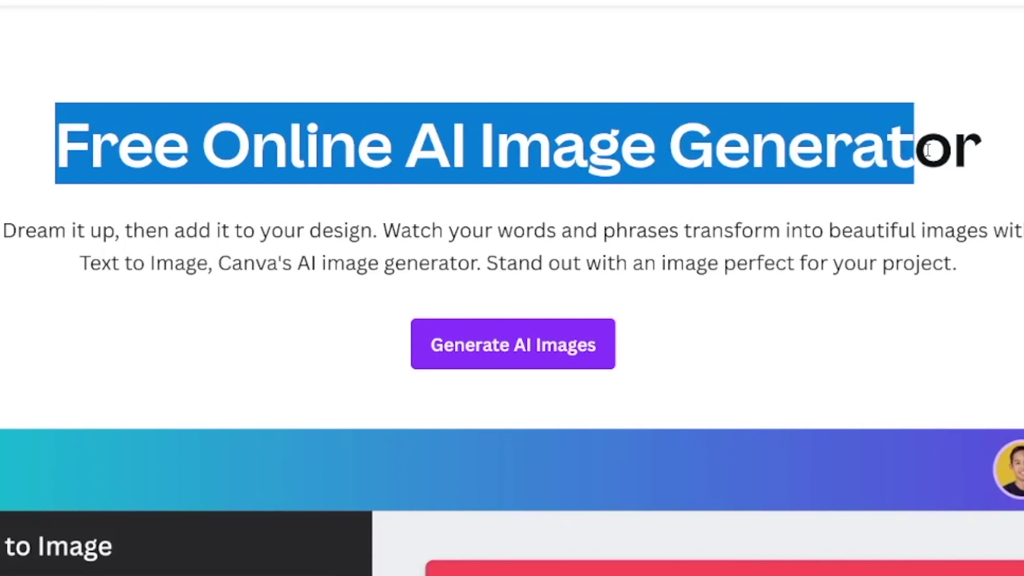
{"action": "left_click", "coordinate": [1011, 111]}
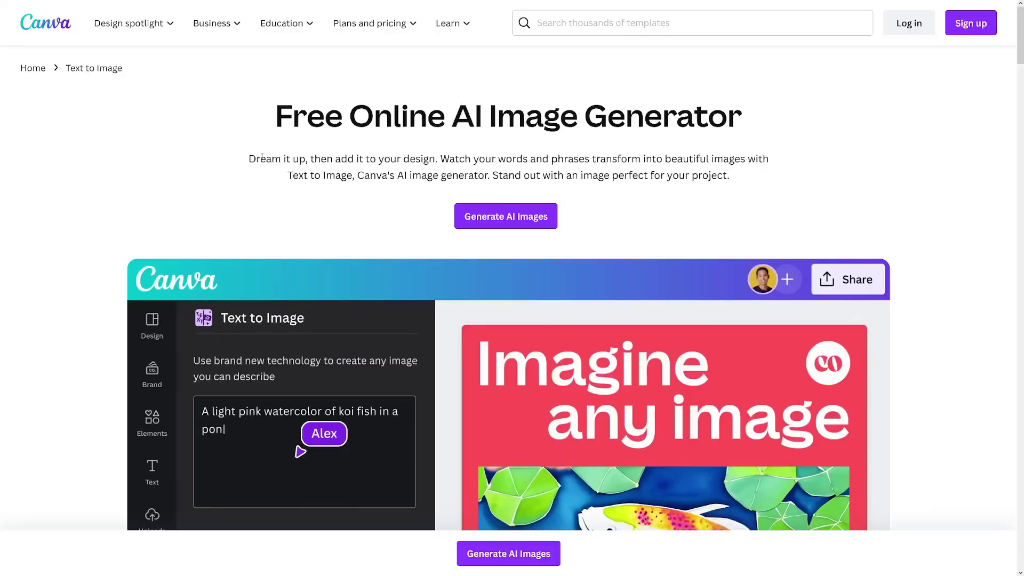
{"action": "left_click_drag", "start_coordinate": [566, 219], "coordinate": [439, 159]}
{"action": "left_click", "coordinate": [439, 159]}
{"action": "scroll", "coordinate": [455, 238], "scroll_direction": "down", "scroll_amount": 1}
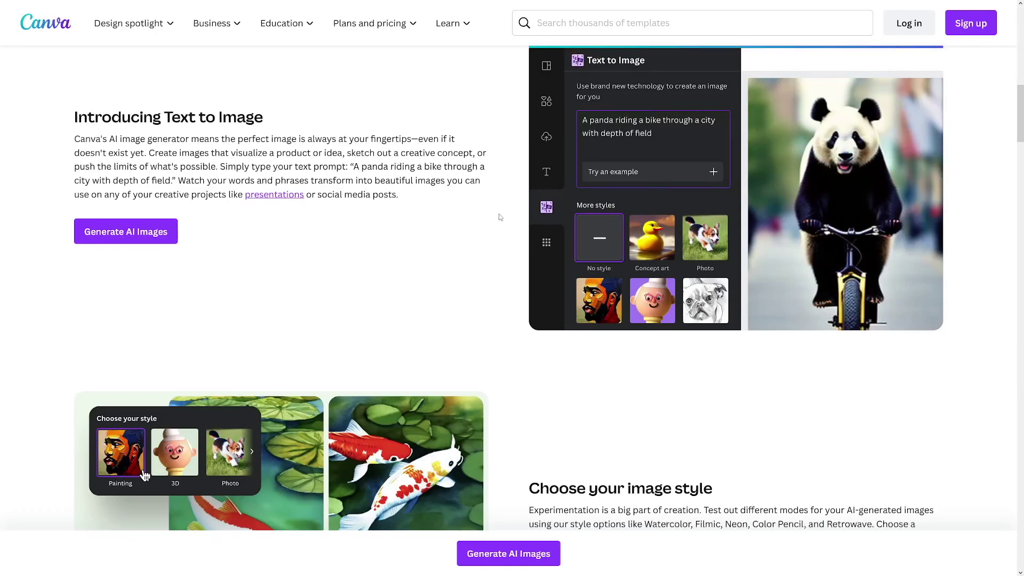
{"action": "scroll", "coordinate": [500, 218], "scroll_direction": "up", "scroll_amount": 2}
{"action": "scroll", "coordinate": [501, 217], "scroll_direction": "down", "scroll_amount": 1}
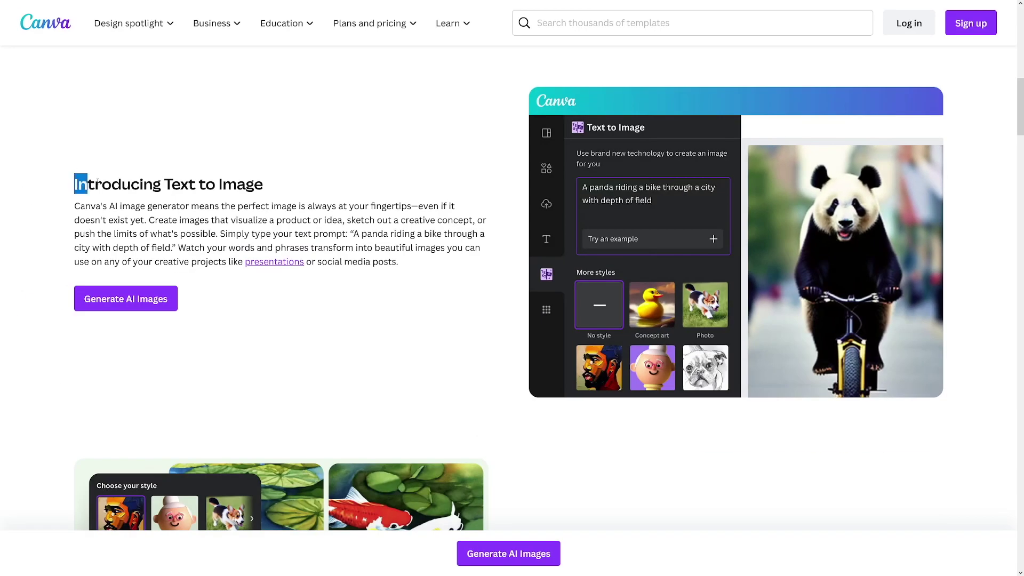
{"action": "left_click_drag", "start_coordinate": [97, 183], "coordinate": [262, 184]}
{"action": "left_click", "coordinate": [278, 194]}
{"action": "scroll", "coordinate": [597, 248], "scroll_direction": "down", "scroll_amount": 8}
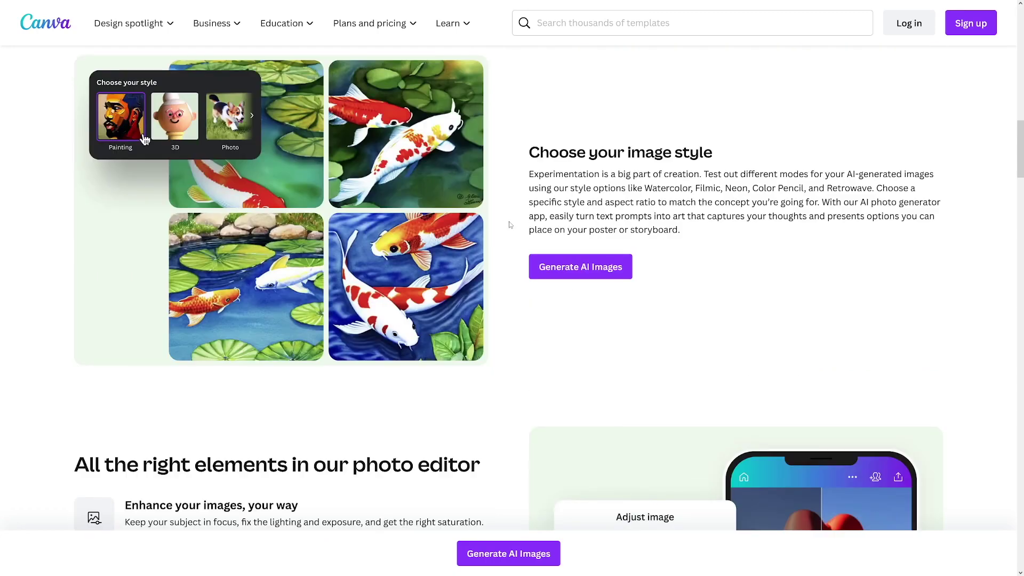
{"action": "scroll", "coordinate": [510, 225], "scroll_direction": "down", "scroll_amount": 5}
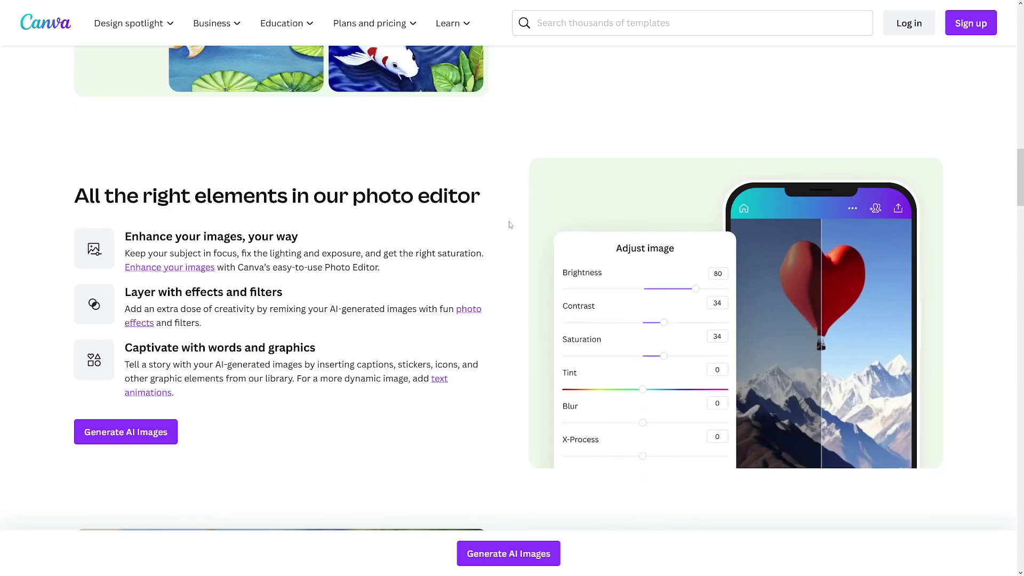
{"action": "scroll", "coordinate": [510, 224], "scroll_direction": "down", "scroll_amount": 7}
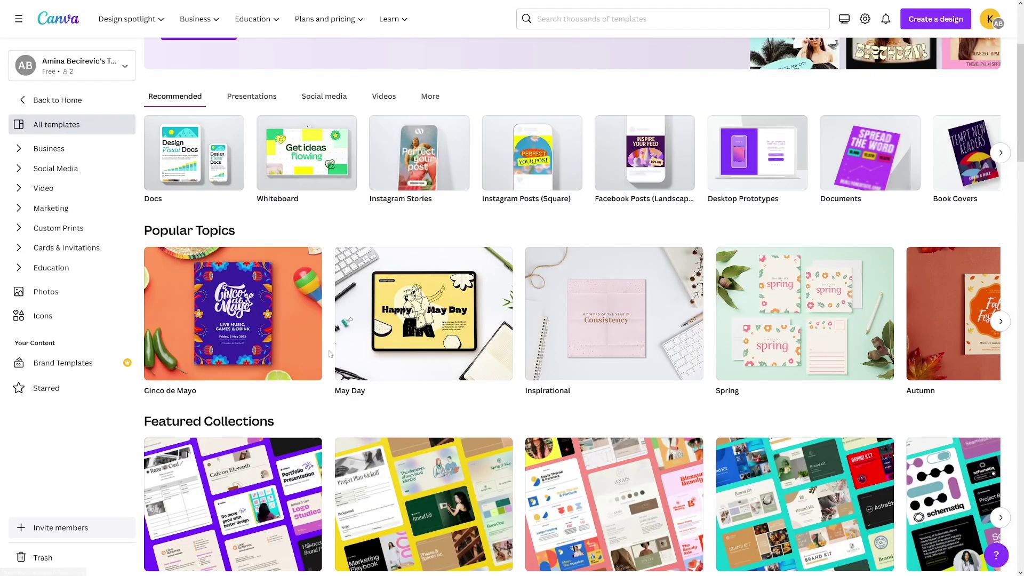
Open the Cinco de Mayo templates collection and browse its results.
{"action": "scroll", "coordinate": [269, 342], "scroll_direction": "down", "scroll_amount": 2}
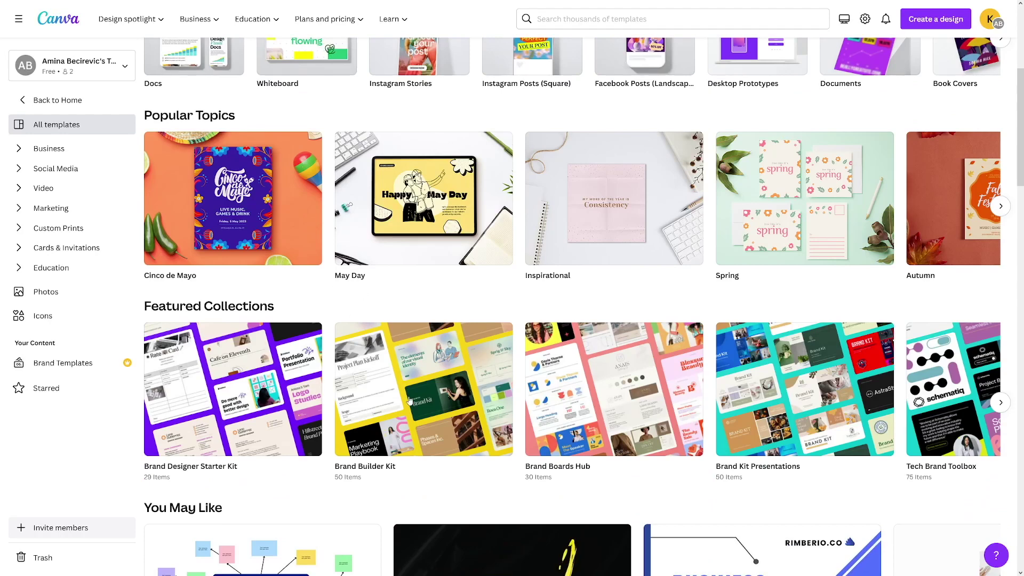
{"action": "scroll", "coordinate": [410, 400], "scroll_direction": "up", "scroll_amount": 3}
{"action": "scroll", "coordinate": [390, 395], "scroll_direction": "down", "scroll_amount": 1}
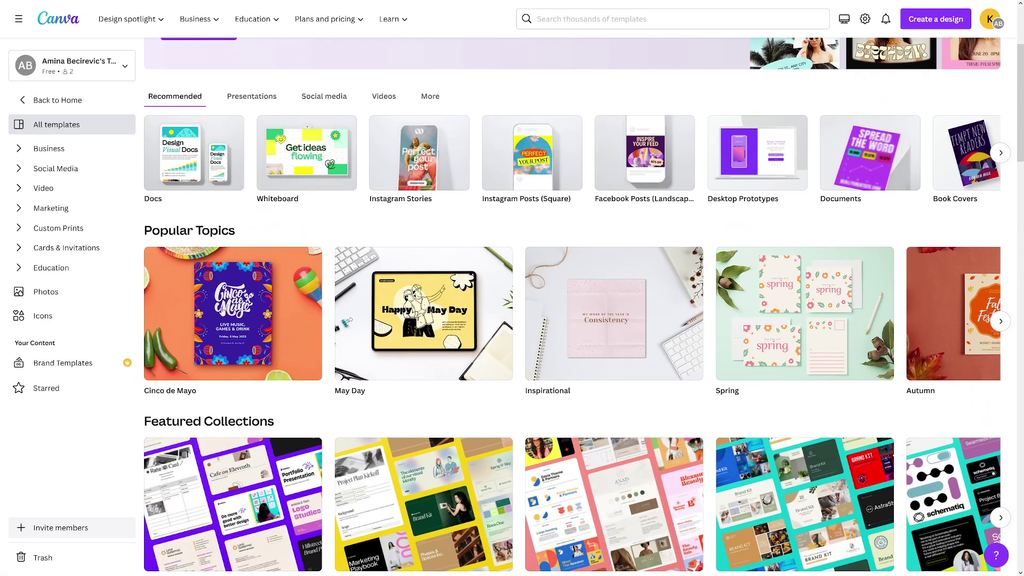
{"action": "left_click", "coordinate": [222, 308]}
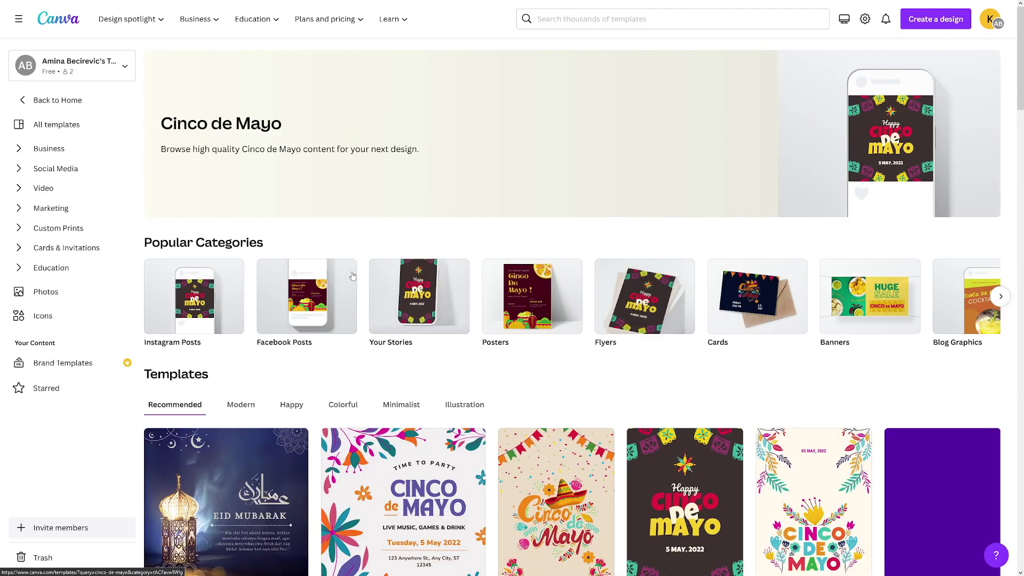
{"action": "scroll", "coordinate": [392, 222], "scroll_direction": "down", "scroll_amount": 5}
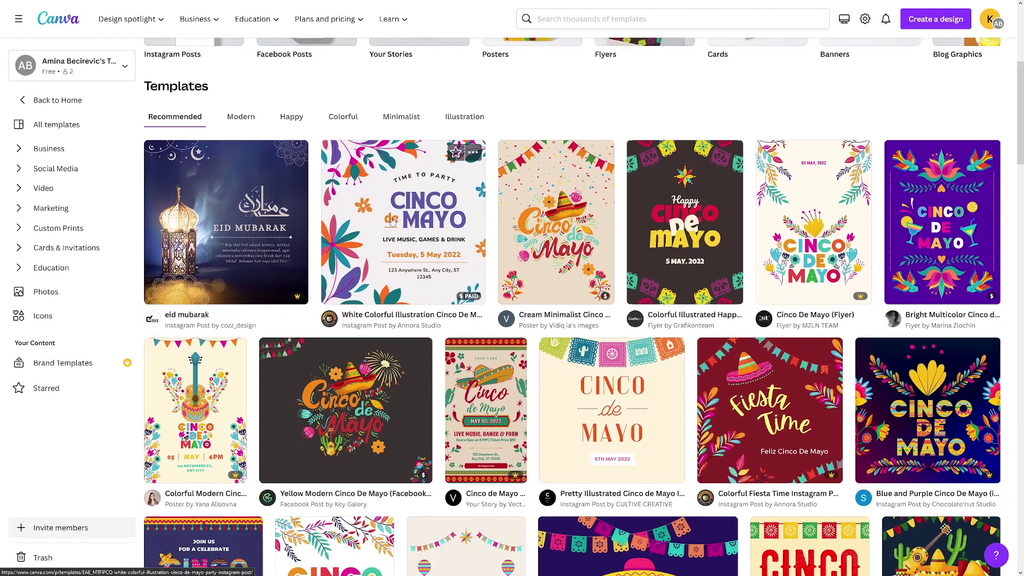
{"action": "scroll", "coordinate": [392, 221], "scroll_direction": "down", "scroll_amount": 4}
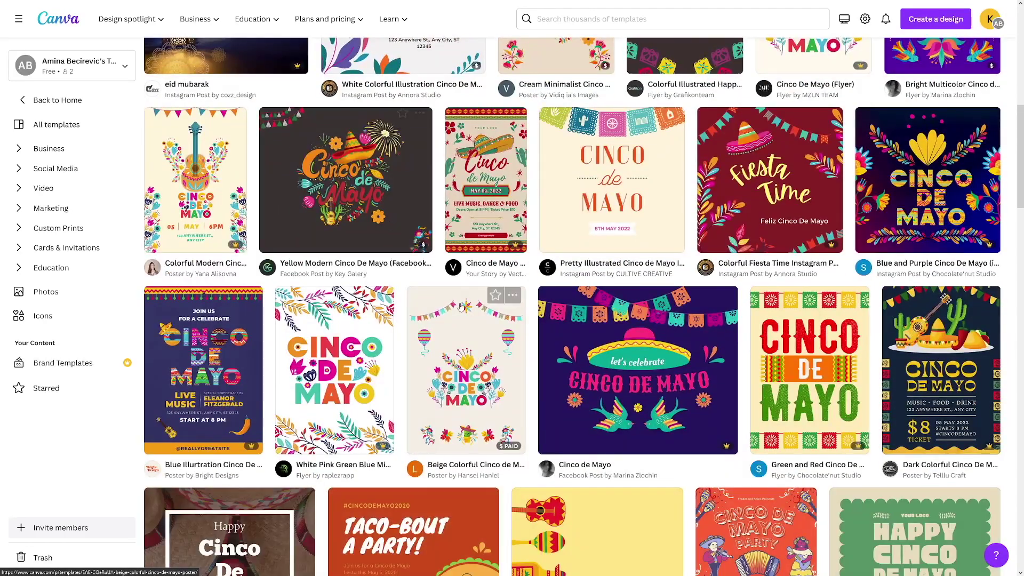
{"action": "scroll", "coordinate": [462, 307], "scroll_direction": "down", "scroll_amount": 5}
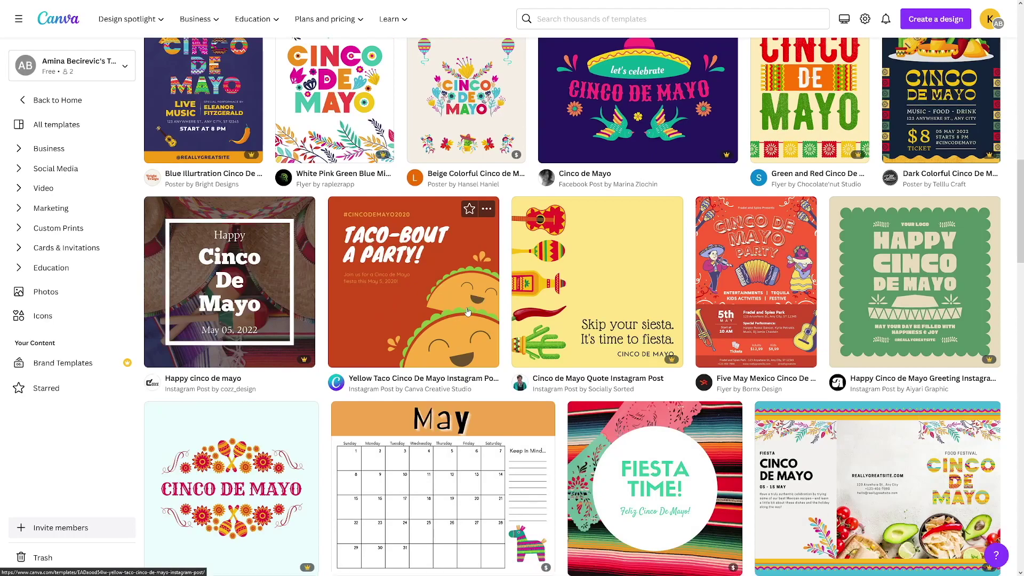
{"action": "scroll", "coordinate": [462, 307], "scroll_direction": "down", "scroll_amount": 5}
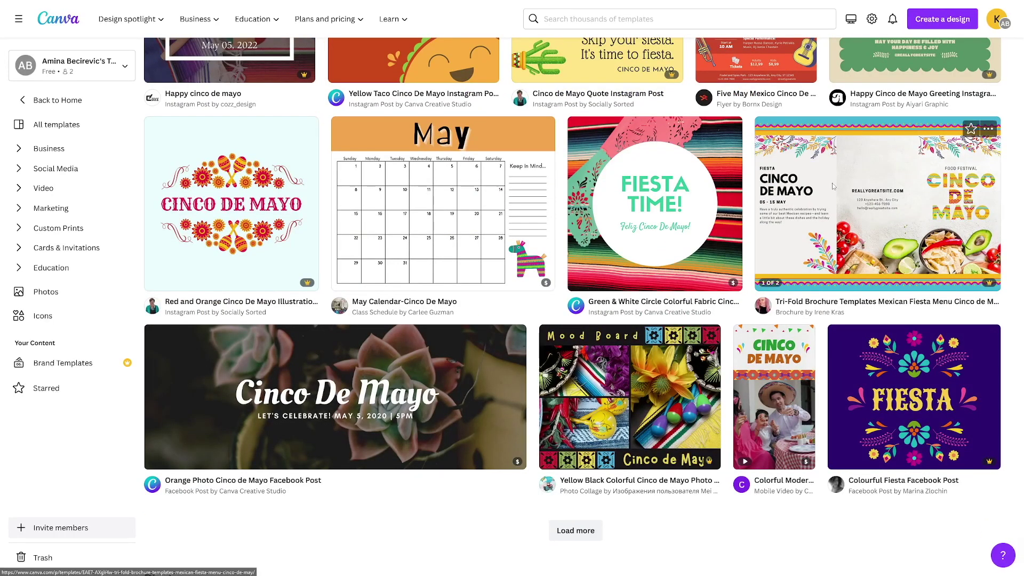
Preview the tri-fold Cinco de Mayo brochure template, then dismiss the upgrade prompt and close the preview.
{"action": "left_click", "coordinate": [762, 218]}
{"action": "left_click", "coordinate": [742, 151]}
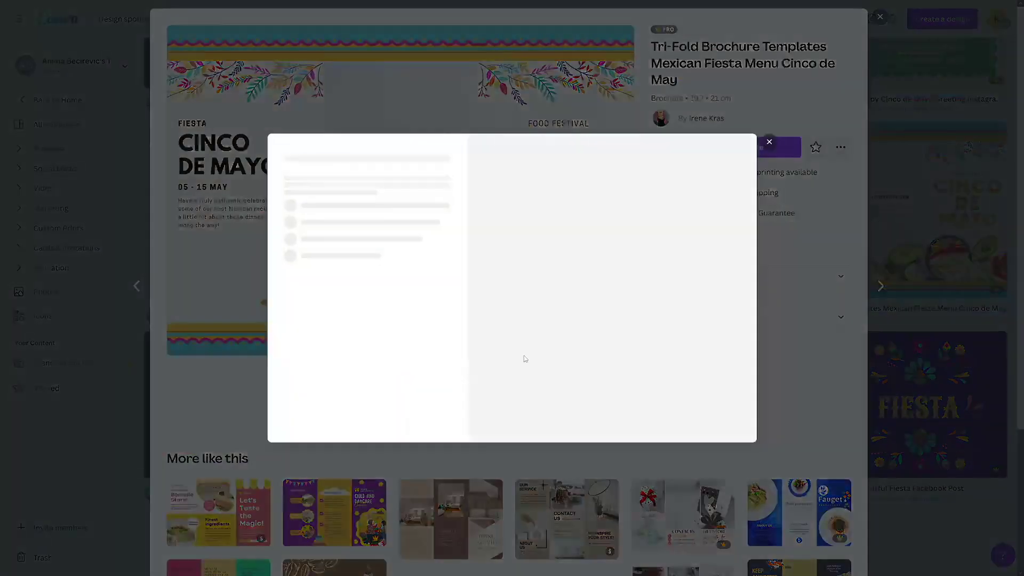
{"action": "left_click", "coordinate": [876, 163]}
{"action": "left_click", "coordinate": [876, 164]}
Start customizing the White Colorful Illustration Cinco De Mayo Party Instagram Post template.
{"action": "scroll", "coordinate": [572, 300], "scroll_direction": "up", "scroll_amount": 10}
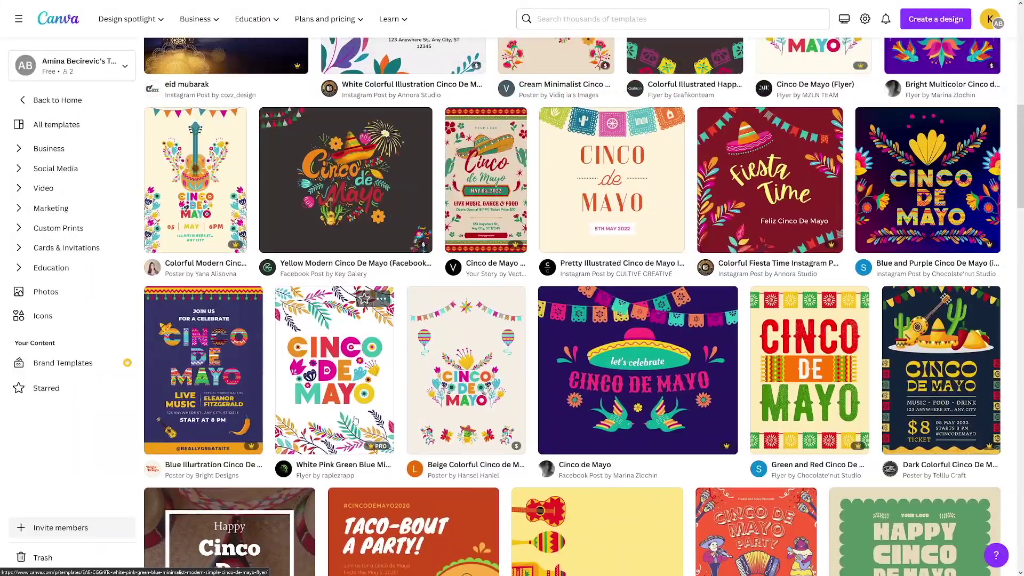
{"action": "scroll", "coordinate": [353, 410], "scroll_direction": "up", "scroll_amount": 2}
{"action": "scroll", "coordinate": [352, 403], "scroll_direction": "up", "scroll_amount": 3}
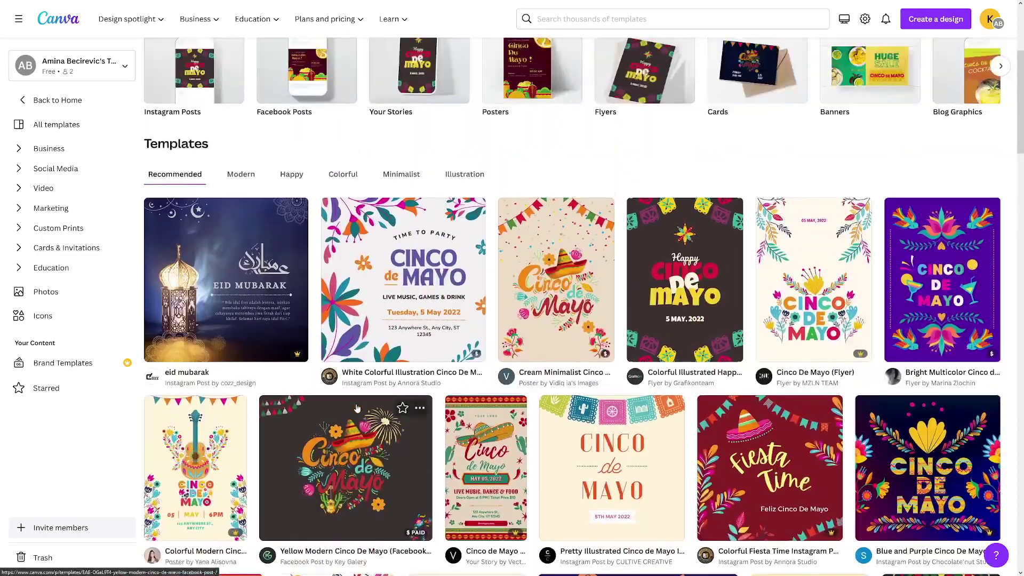
{"action": "left_click", "coordinate": [411, 266]}
{"action": "left_click", "coordinate": [728, 132]}
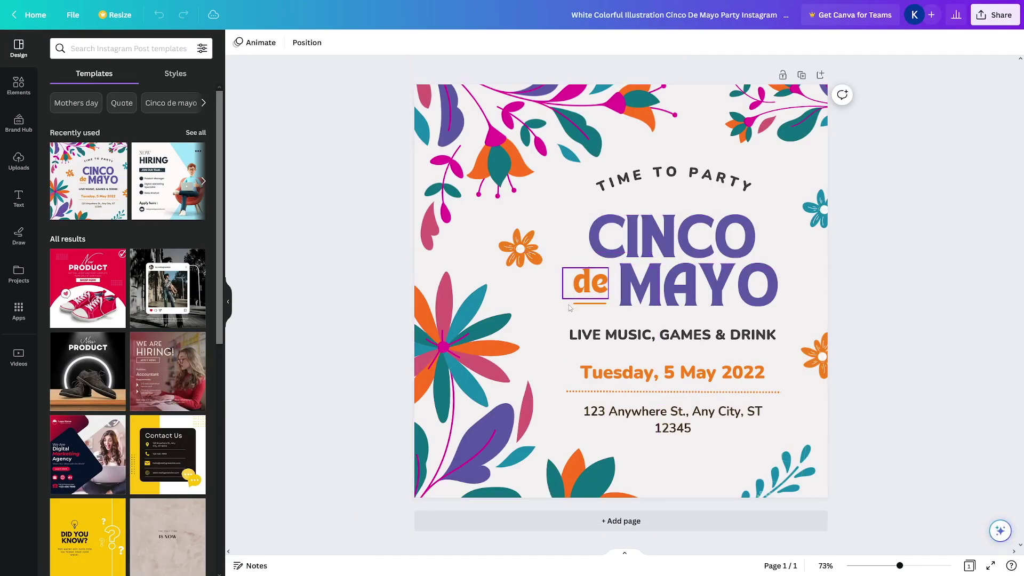
Select the MAYO text and flower graphics, then show image effects for the lower-left flower.
{"action": "left_click", "coordinate": [695, 283]}
{"action": "left_click", "coordinate": [554, 297]}
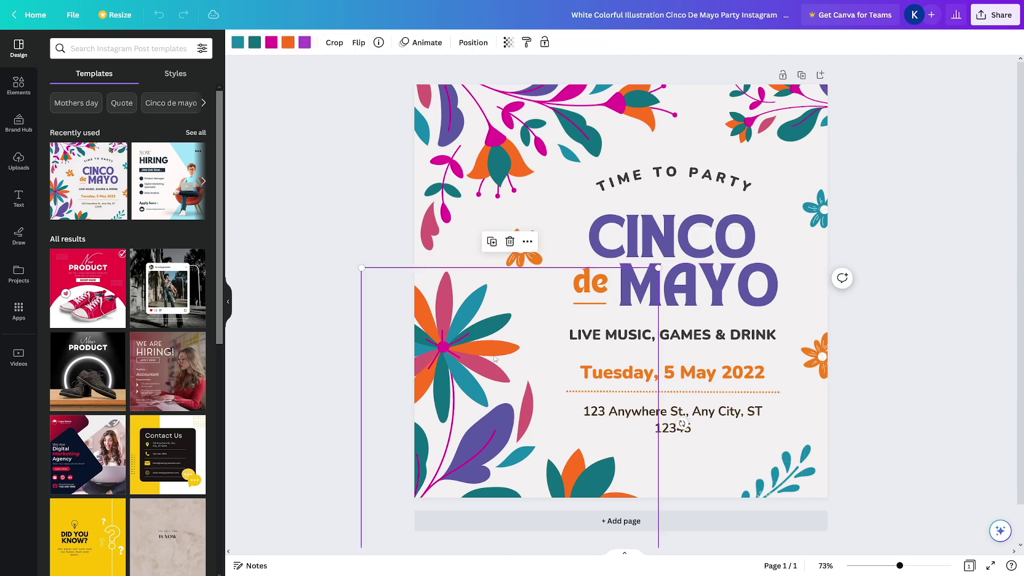
{"action": "left_click", "coordinate": [538, 158]}
{"action": "left_click", "coordinate": [539, 320]}
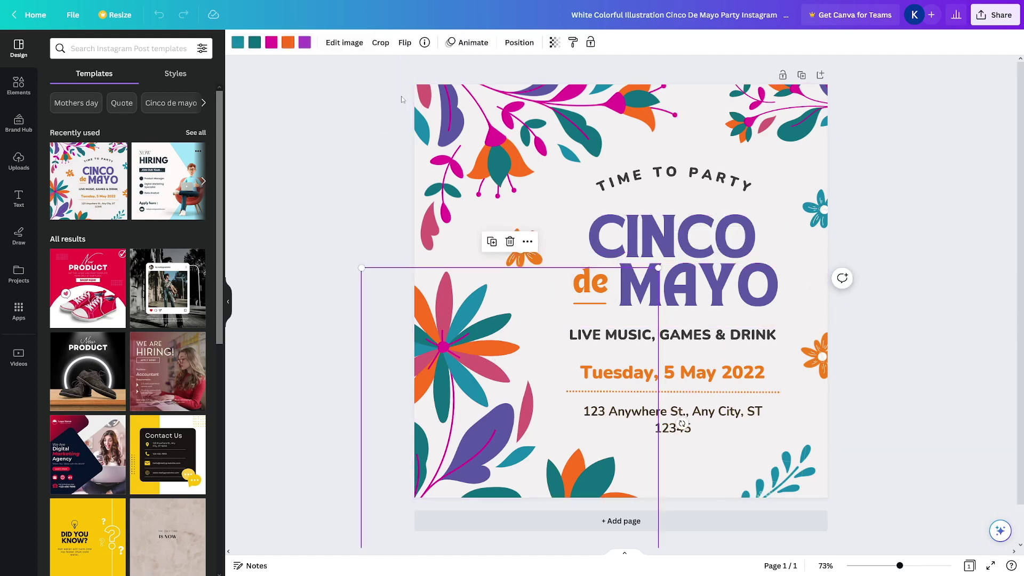
{"action": "left_click", "coordinate": [344, 43]}
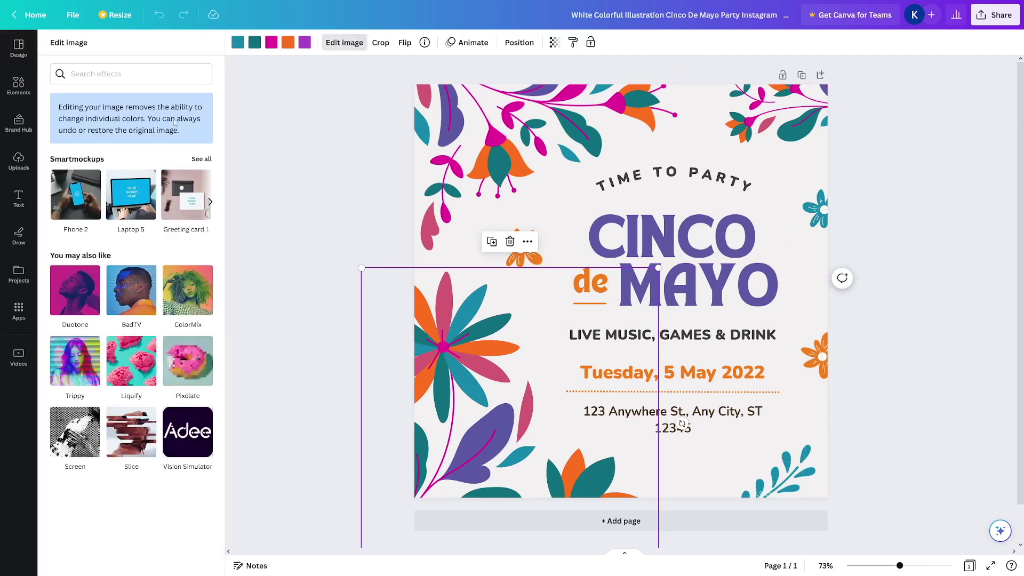
Add a second page with the Black Simple Food template and edit its photo.
{"action": "left_click", "coordinate": [621, 518]}
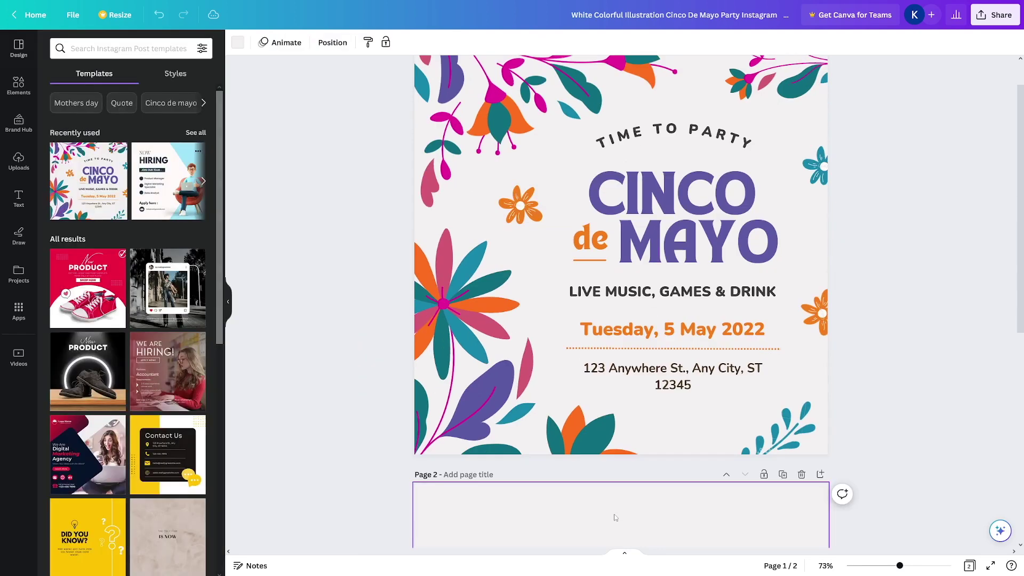
{"action": "left_click", "coordinate": [141, 291]}
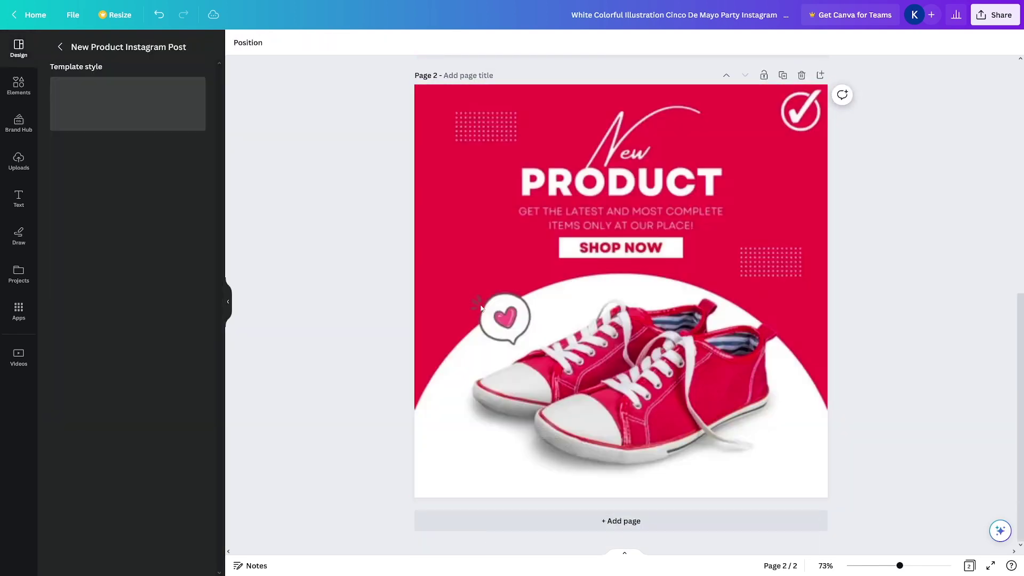
{"action": "left_click", "coordinate": [88, 520]}
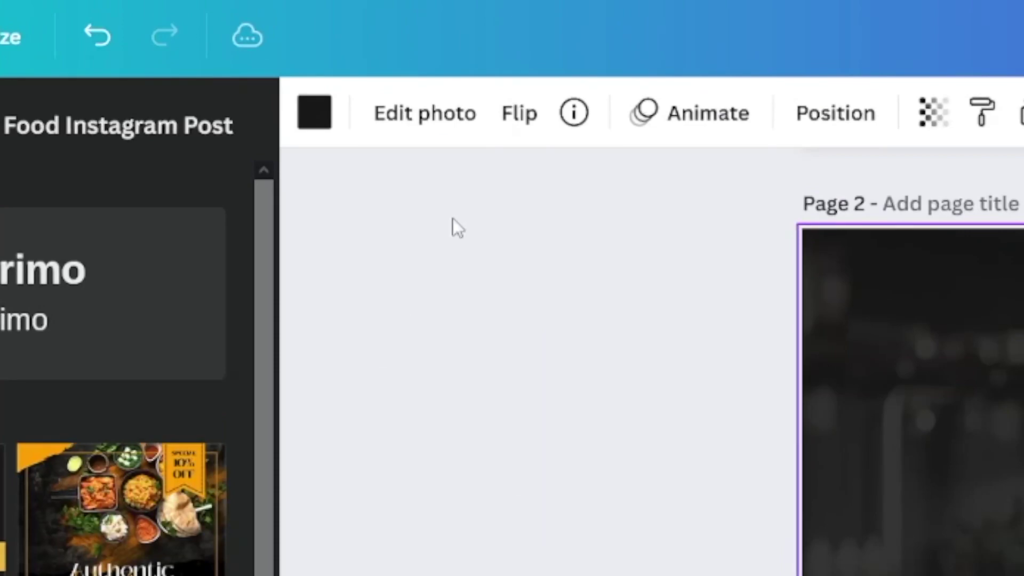
{"action": "left_click", "coordinate": [429, 128]}
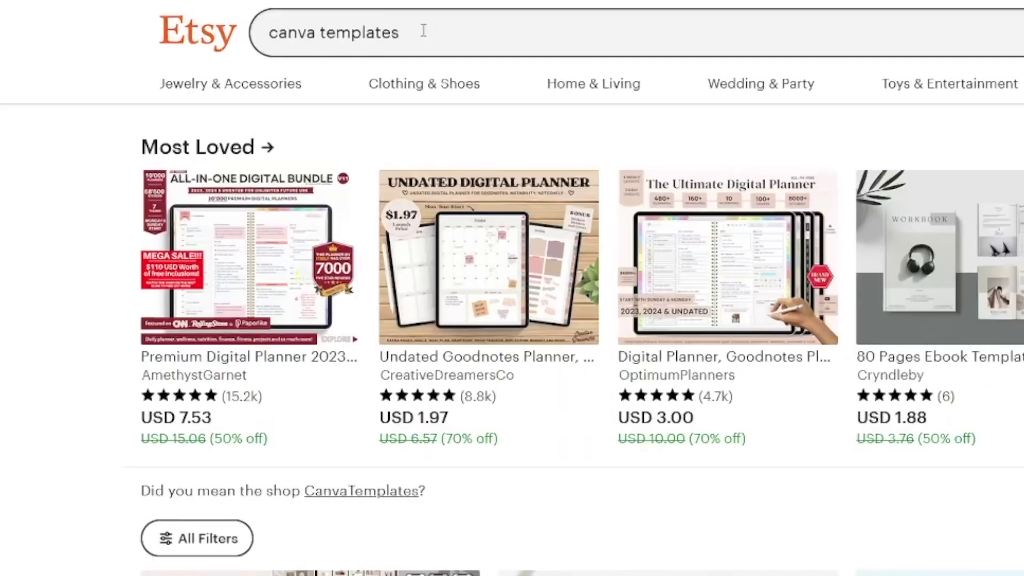
Highlight the 'canva templates' search query and scroll through the Etsy results.
{"action": "left_click_drag", "start_coordinate": [283, 18], "coordinate": [227, 19]}
{"action": "left_click_drag", "start_coordinate": [332, 33], "coordinate": [435, 29]}
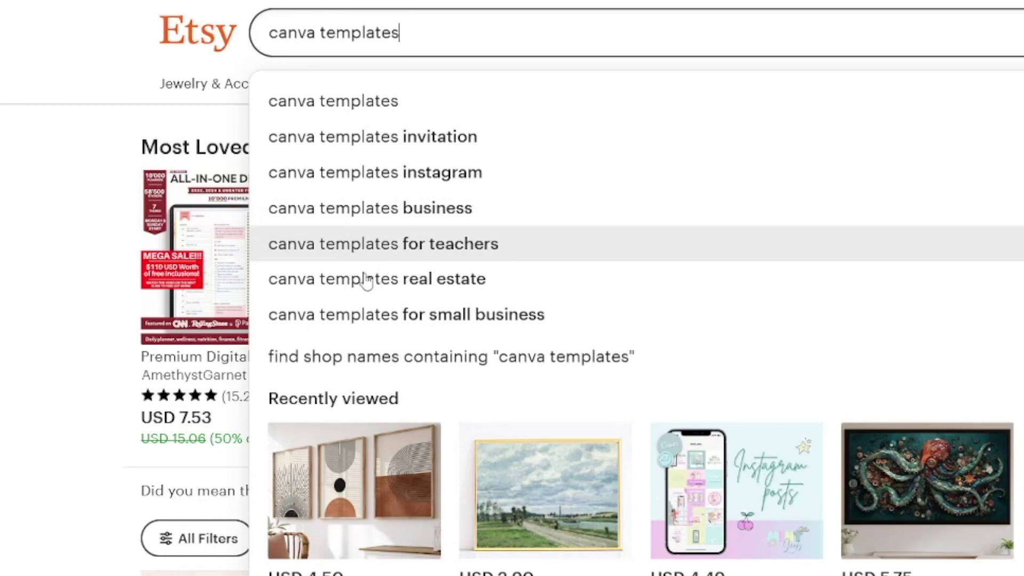
{"action": "left_click", "coordinate": [80, 330]}
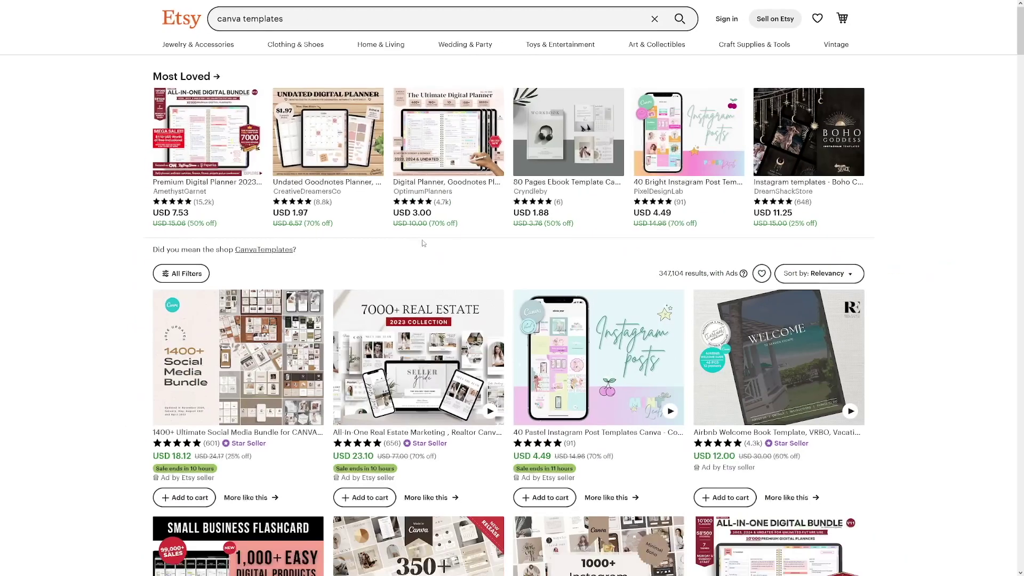
{"action": "scroll", "coordinate": [170, 427], "scroll_direction": "down", "scroll_amount": 5}
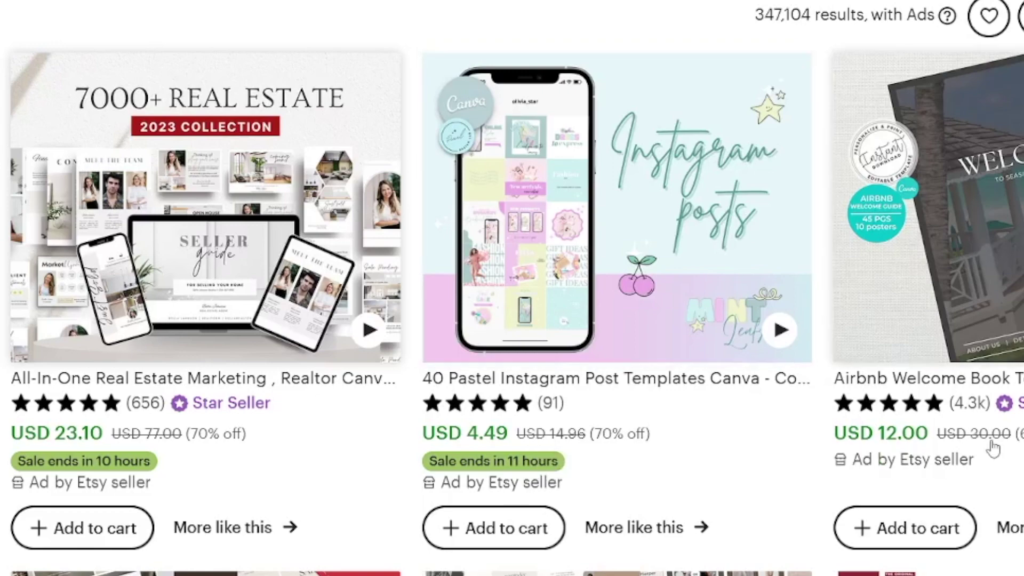
{"action": "scroll", "coordinate": [1006, 445], "scroll_direction": "down", "scroll_amount": 5}
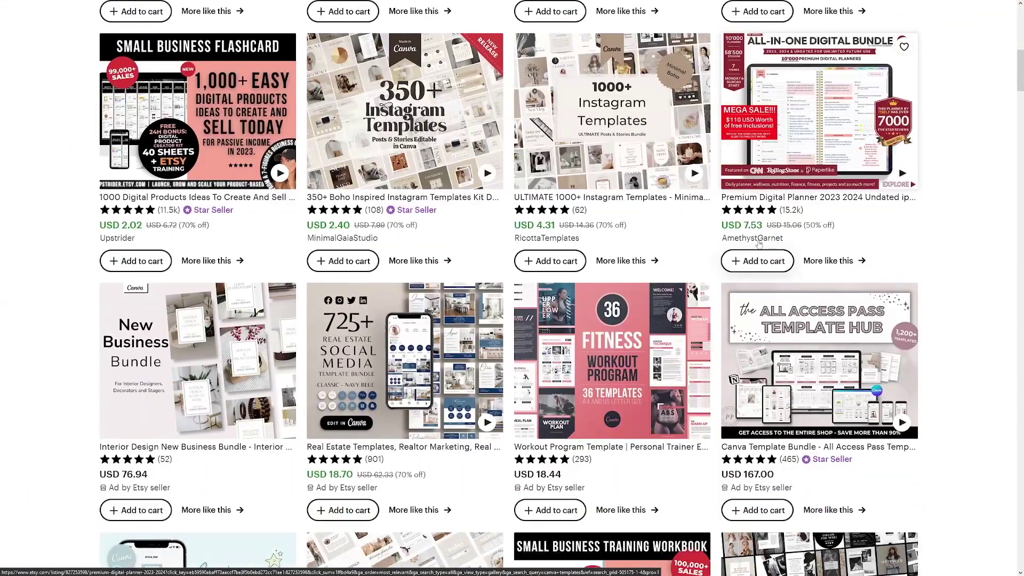
{"action": "scroll", "coordinate": [759, 244], "scroll_direction": "down", "scroll_amount": 3}
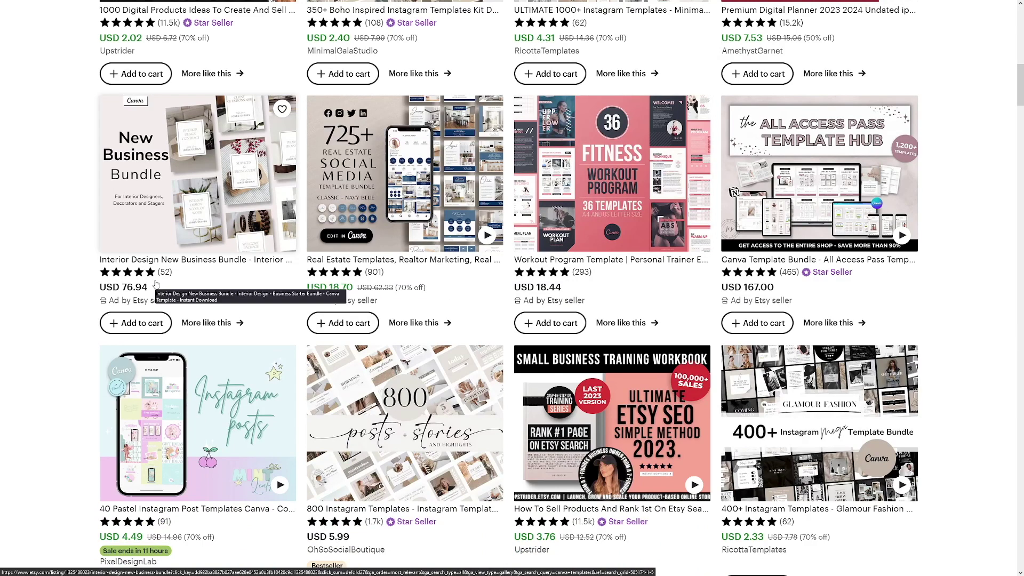
{"action": "scroll", "coordinate": [405, 328], "scroll_direction": "down", "scroll_amount": 3}
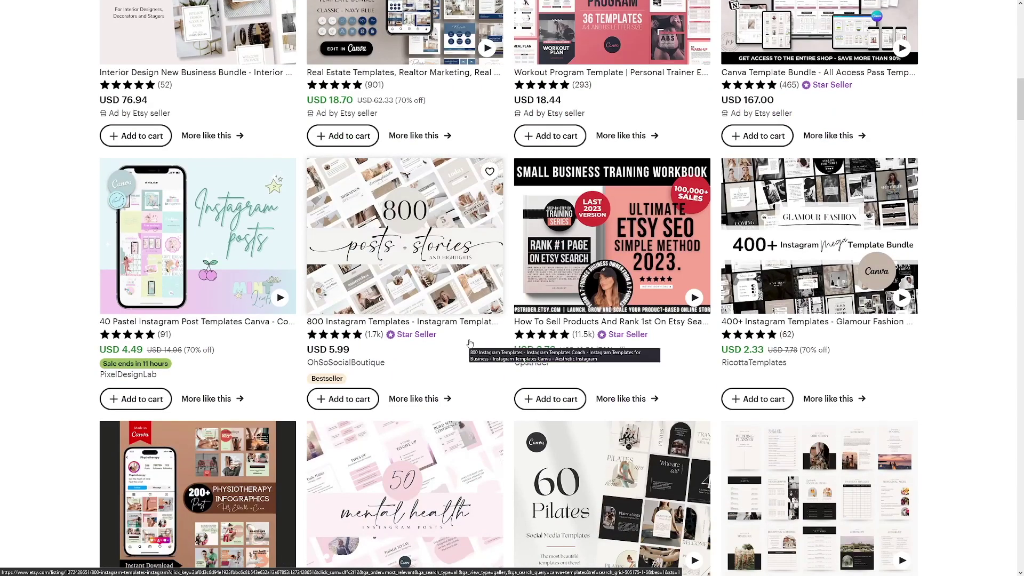
Open the 800 Instagram Templates listing and highlight its USD 5.99 price and 21,593 sales.
{"action": "left_click", "coordinate": [560, 296]}
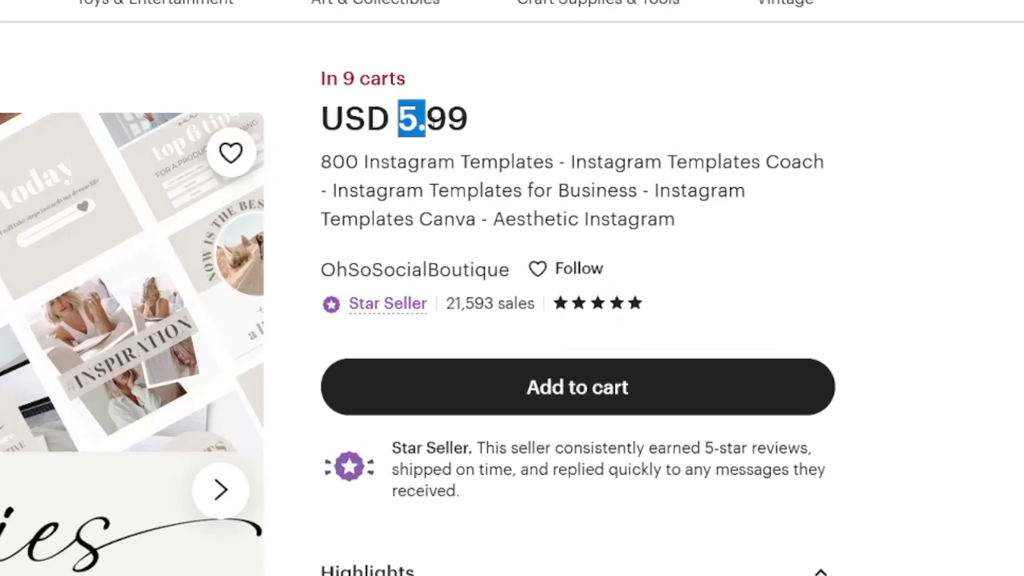
{"action": "left_click_drag", "start_coordinate": [689, 111], "coordinate": [726, 112]}
{"action": "left_click", "coordinate": [726, 111]}
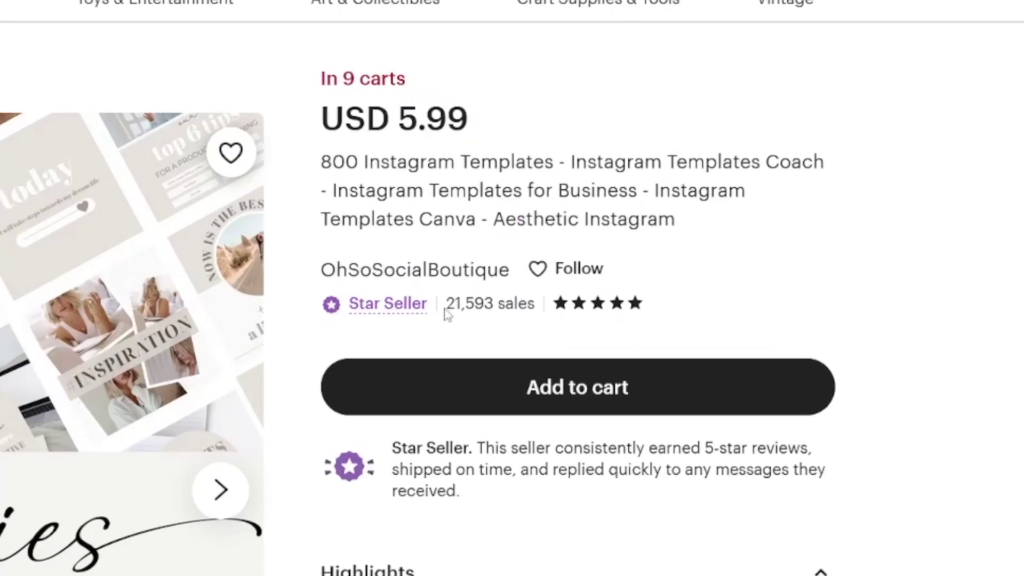
{"action": "left_click_drag", "start_coordinate": [446, 305], "coordinate": [536, 305]}
{"action": "left_click", "coordinate": [536, 307]}
{"action": "left_click_drag", "start_coordinate": [399, 116], "coordinate": [493, 104]}
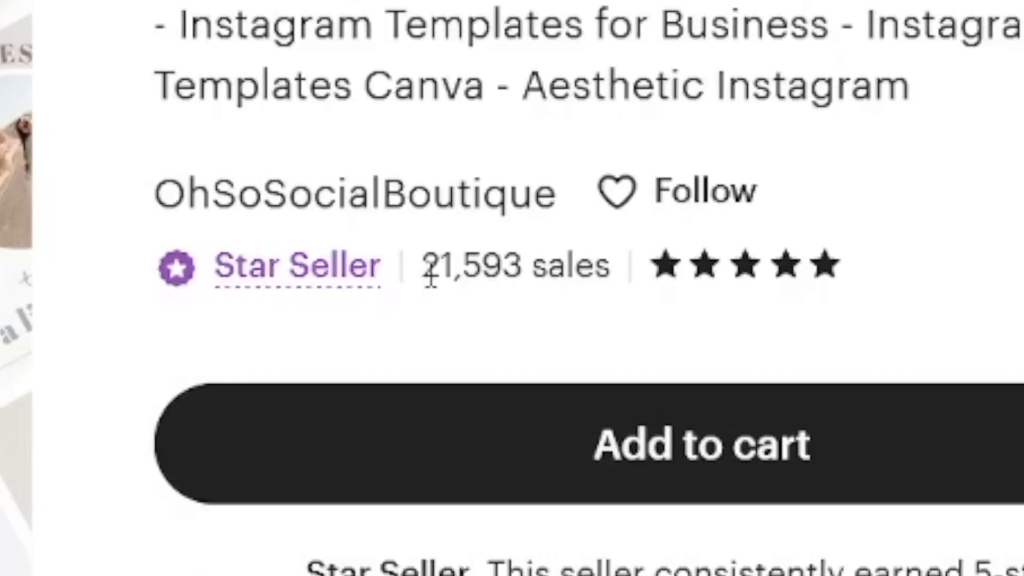
Highlight the 21,593 sales count and enter 2100 in the calculator.
{"action": "left_click_drag", "start_coordinate": [424, 269], "coordinate": [494, 277]}
{"action": "left_click", "coordinate": [137, 339]}
{"action": "type", "text": "00"}
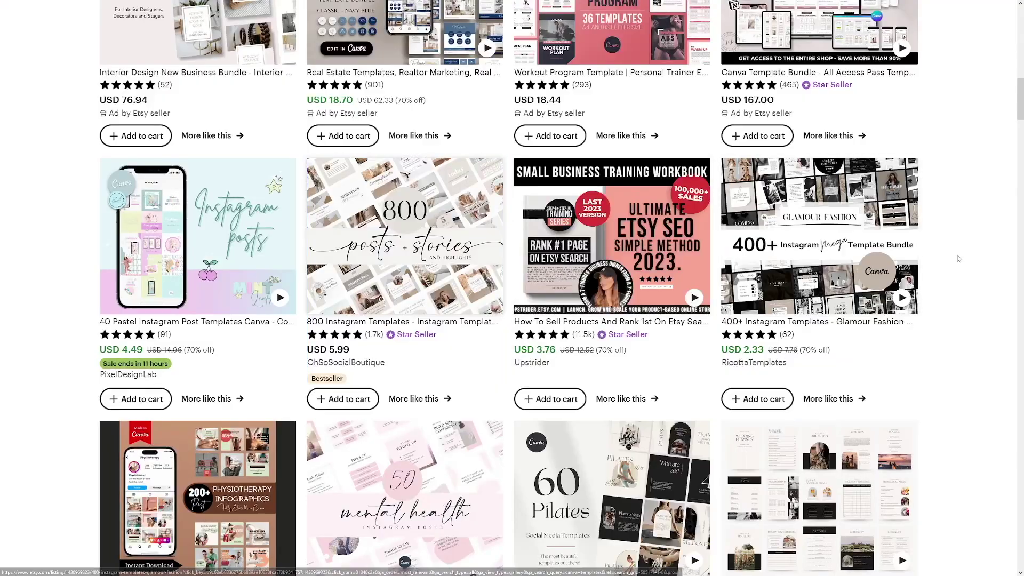
Scroll down through the Etsy listings grid.
{"action": "scroll", "coordinate": [946, 236], "scroll_direction": "down", "scroll_amount": 5}
{"action": "scroll", "coordinate": [794, 325], "scroll_direction": "down", "scroll_amount": 8}
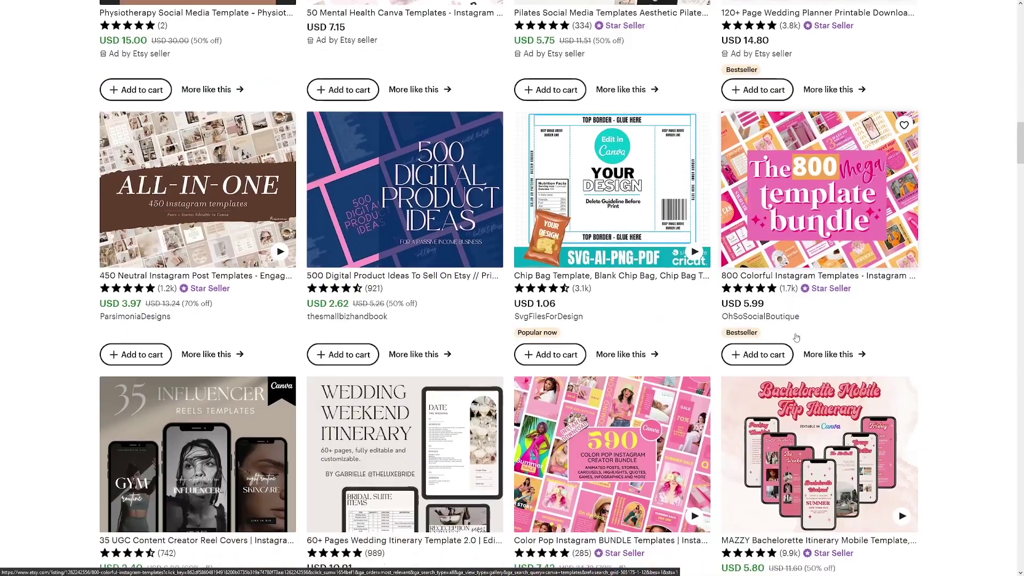
{"action": "scroll", "coordinate": [796, 337], "scroll_direction": "down", "scroll_amount": 4}
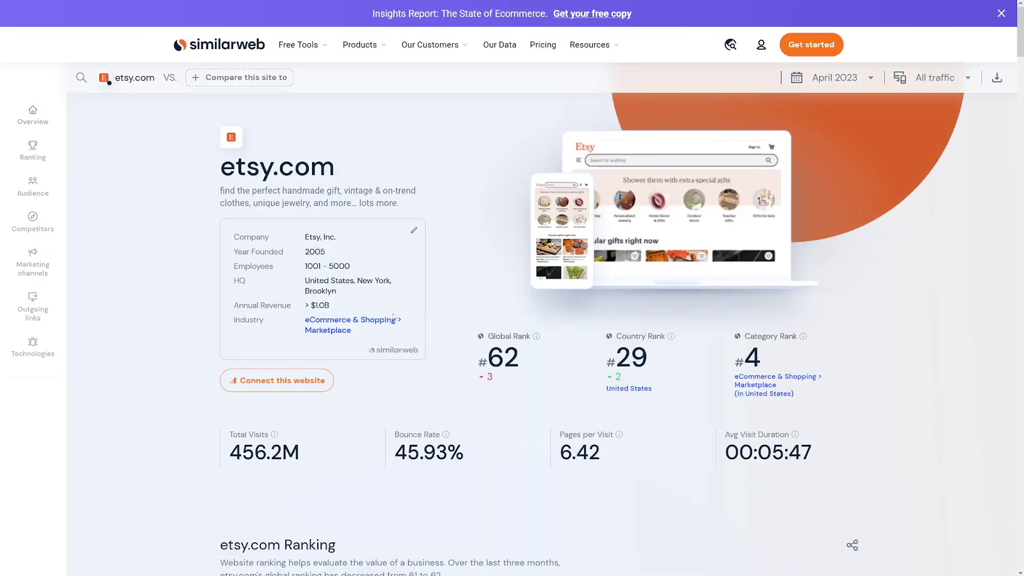
{"action": "left_click_drag", "start_coordinate": [221, 180], "coordinate": [339, 185]}
{"action": "left_click", "coordinate": [339, 184]}
{"action": "scroll", "coordinate": [386, 335], "scroll_direction": "down", "scroll_amount": 5}
{"action": "left_click_drag", "start_coordinate": [230, 214], "coordinate": [295, 217]}
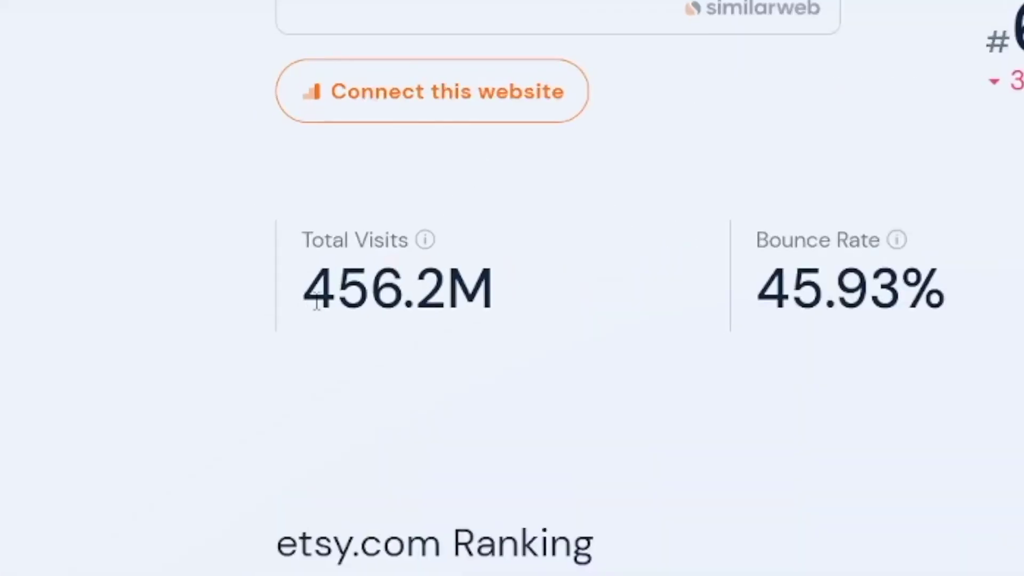
{"action": "left_click", "coordinate": [483, 302]}
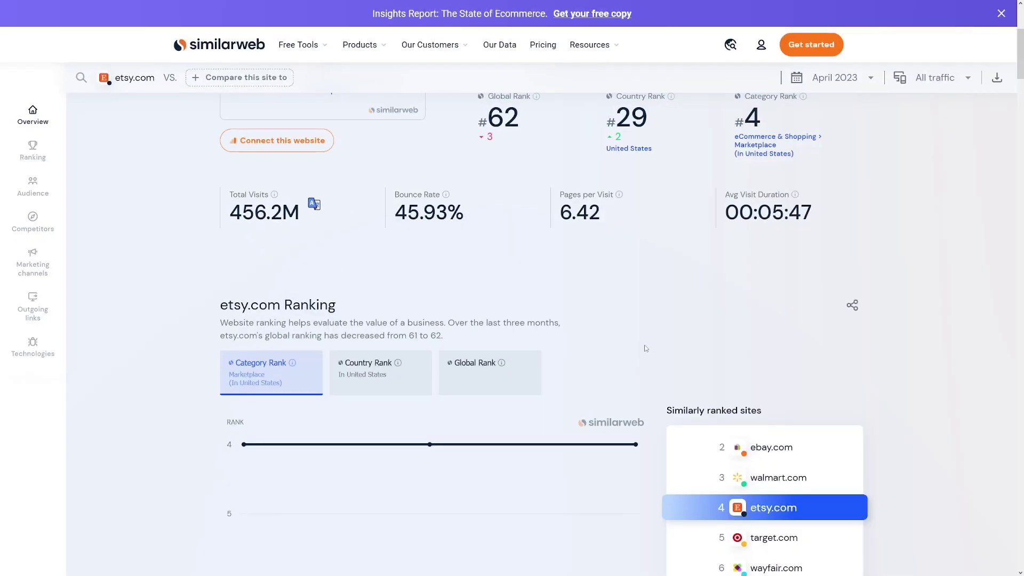
{"action": "scroll", "coordinate": [645, 348], "scroll_direction": "down", "scroll_amount": 12}
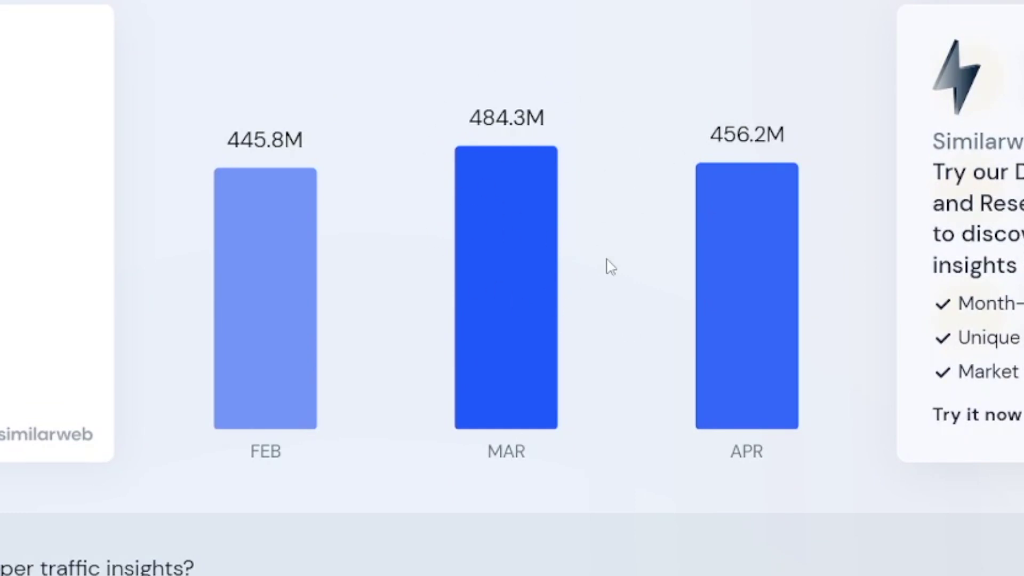
{"action": "scroll", "coordinate": [603, 284], "scroll_direction": "up", "scroll_amount": 5}
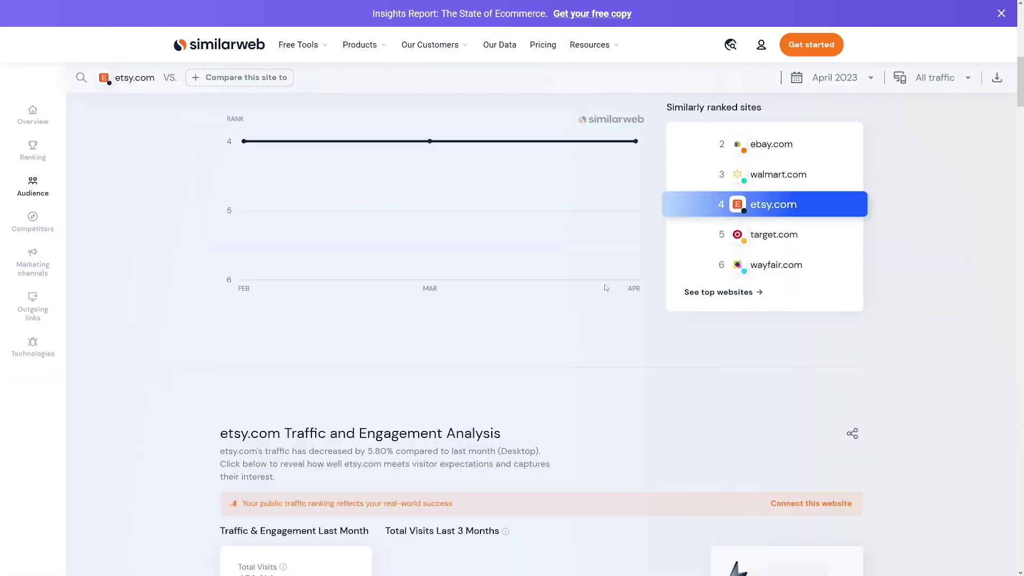
{"action": "scroll", "coordinate": [604, 283], "scroll_direction": "up", "scroll_amount": 5}
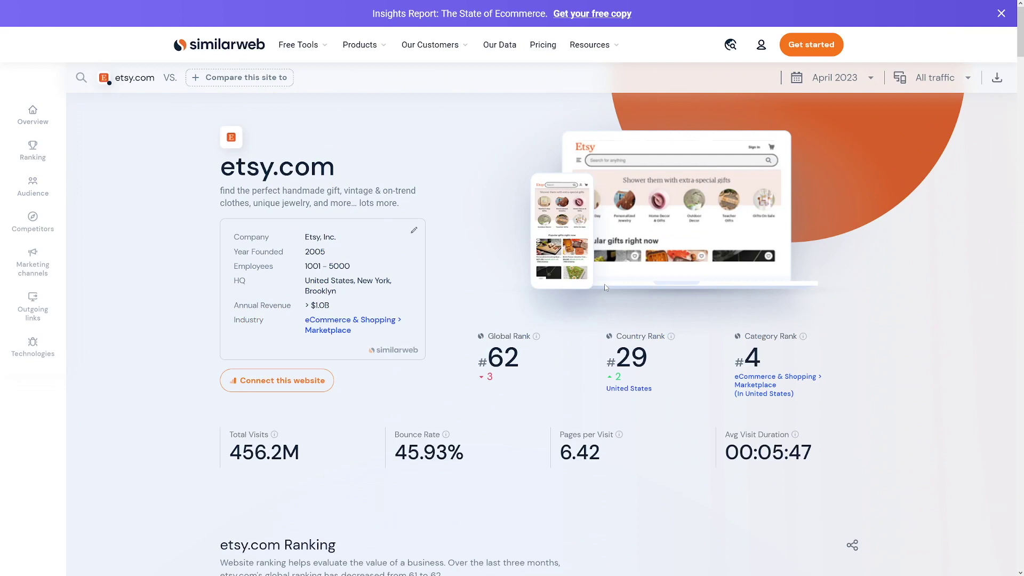